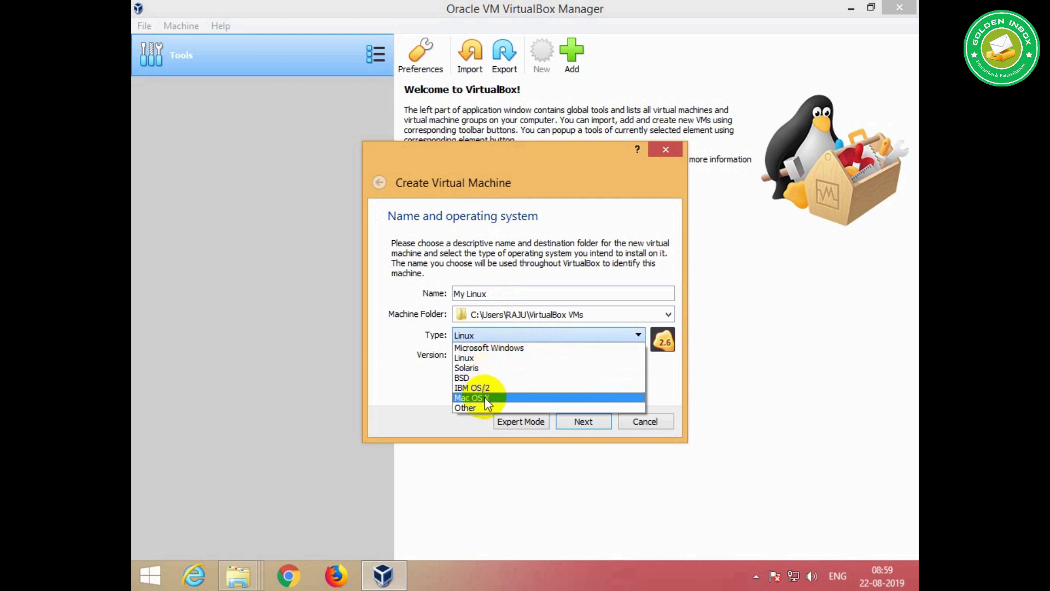
Step: Set the new virtual machine's type to Linux and version to Red Hat (32-bit), and continue to the memory settings
{"action": "left_click", "coordinate": [486, 358]}
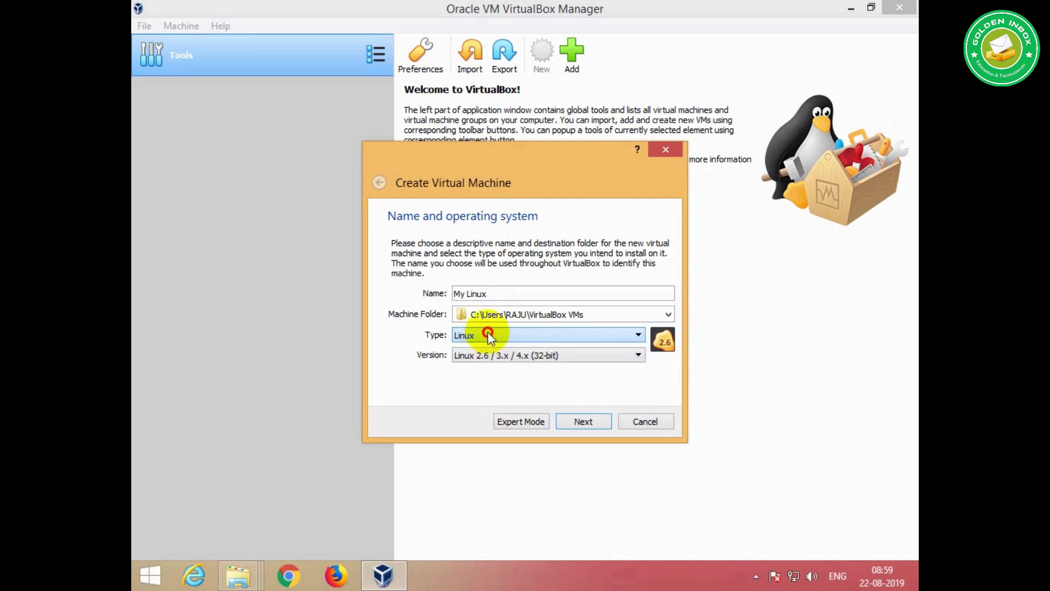
{"action": "left_click", "coordinate": [507, 354]}
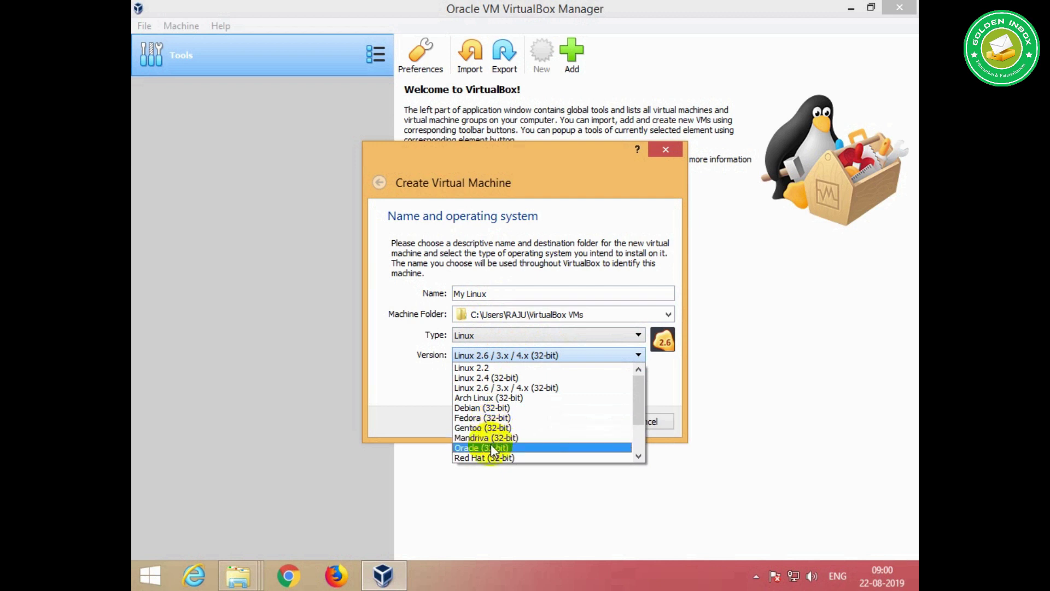
{"action": "scroll", "coordinate": [492, 441], "scroll_direction": "down", "scroll_amount": 1}
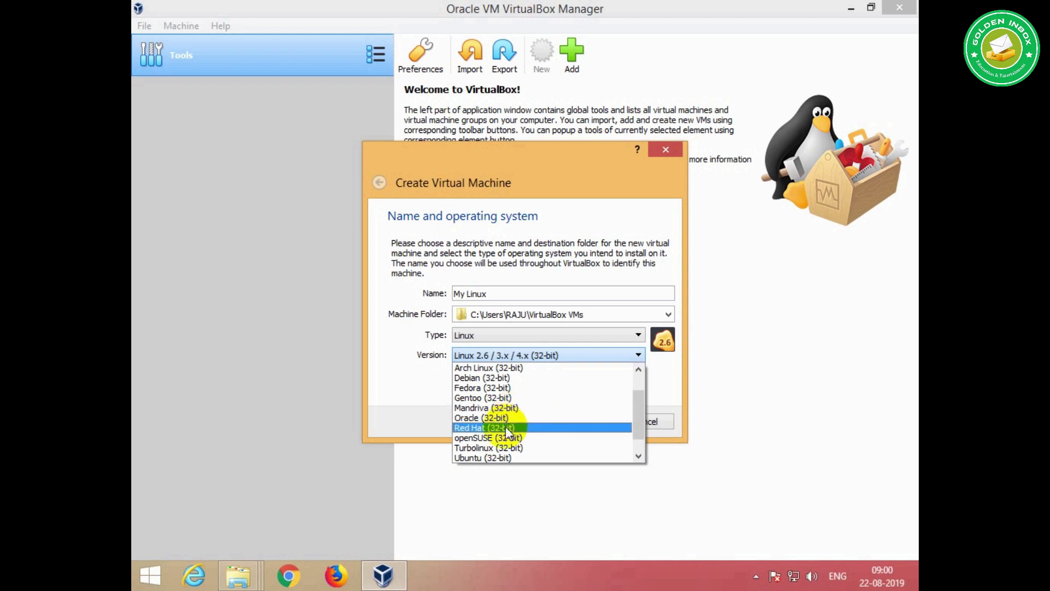
{"action": "left_click", "coordinate": [506, 428]}
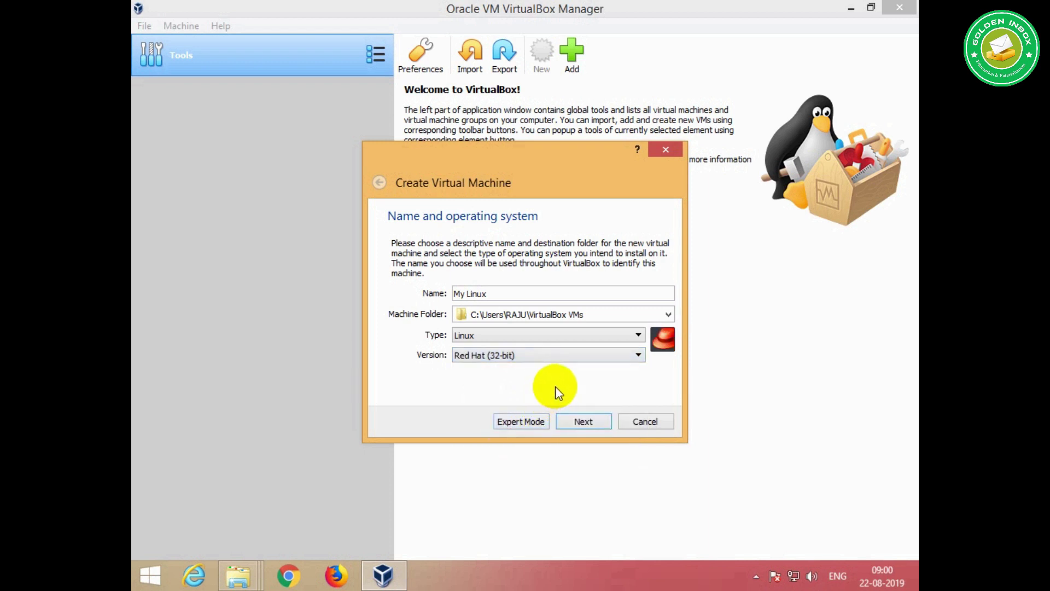
{"action": "left_click", "coordinate": [582, 422]}
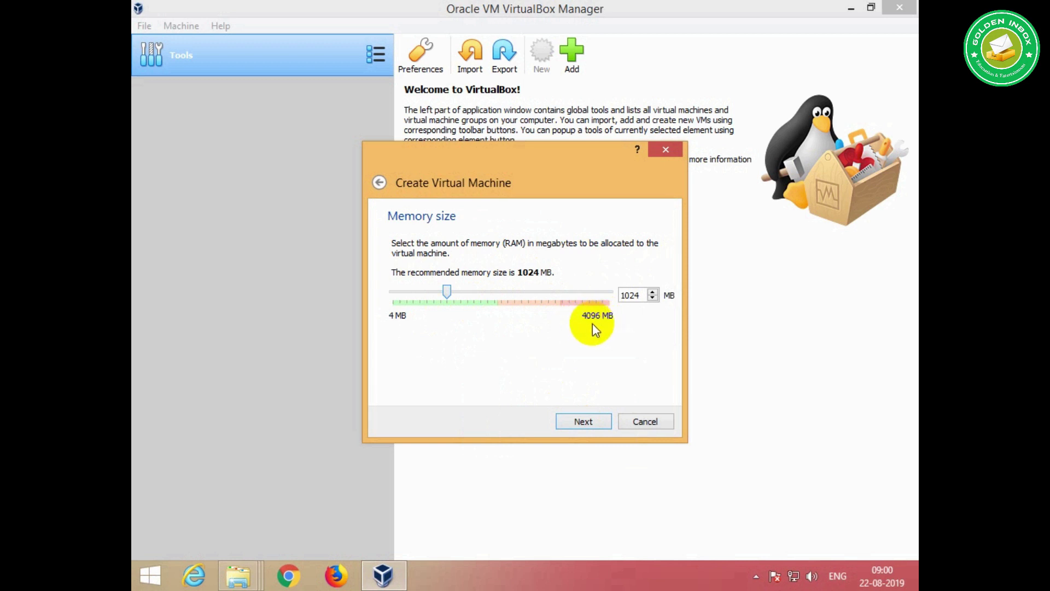
Step: Accept 1024 MB of memory for the virtual machine and choose to create a virtual hard disk now
{"action": "mouse_move", "coordinate": [446, 294]}
{"action": "left_mouse_down"}
{"action": "mouse_move", "coordinate": [492, 293]}
{"action": "mouse_move", "coordinate": [447, 293]}
{"action": "left_mouse_up"}
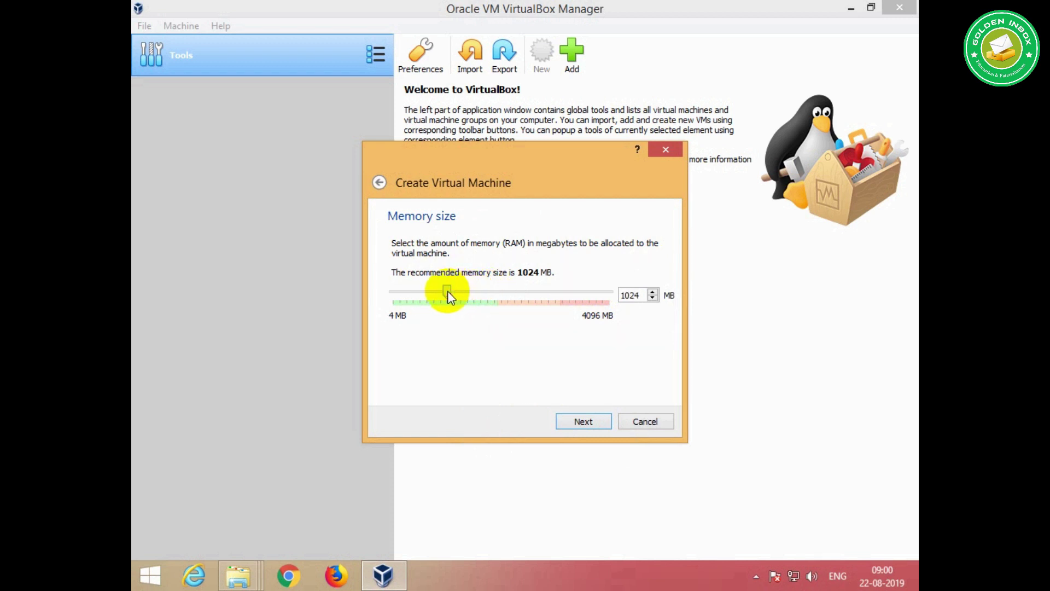
{"action": "left_click", "coordinate": [581, 423]}
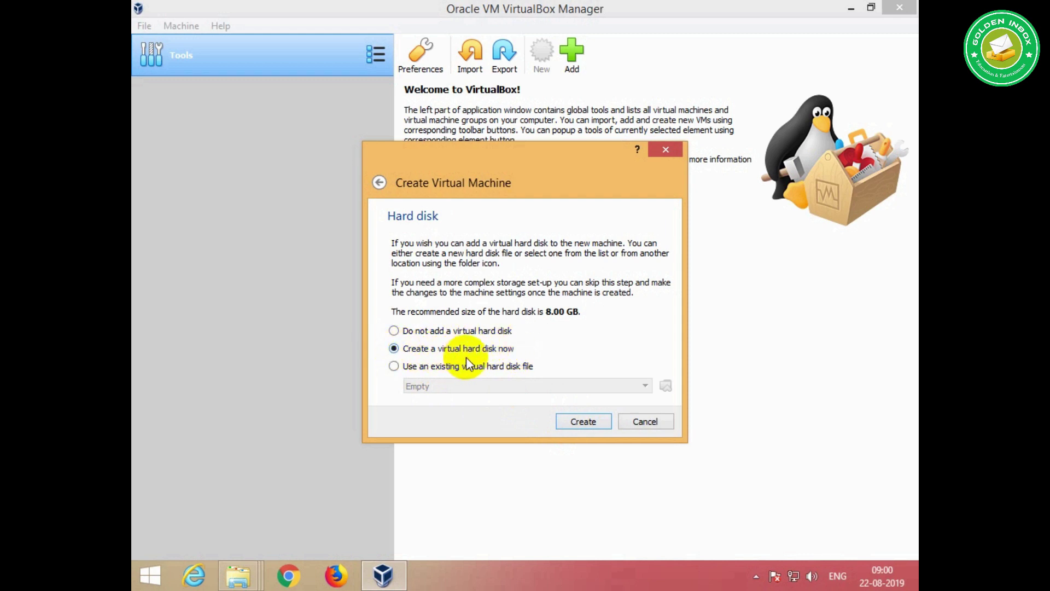
{"action": "left_click", "coordinate": [570, 424]}
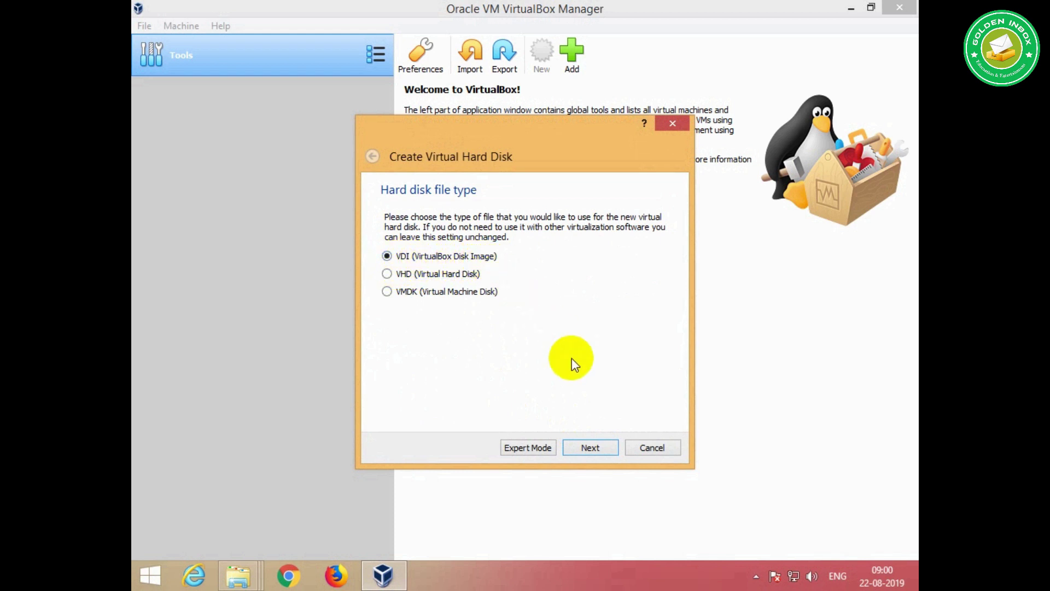
Step: Create a dynamically allocated VDI hard disk for the machine with a size of 15 GB
{"action": "left_click", "coordinate": [594, 450]}
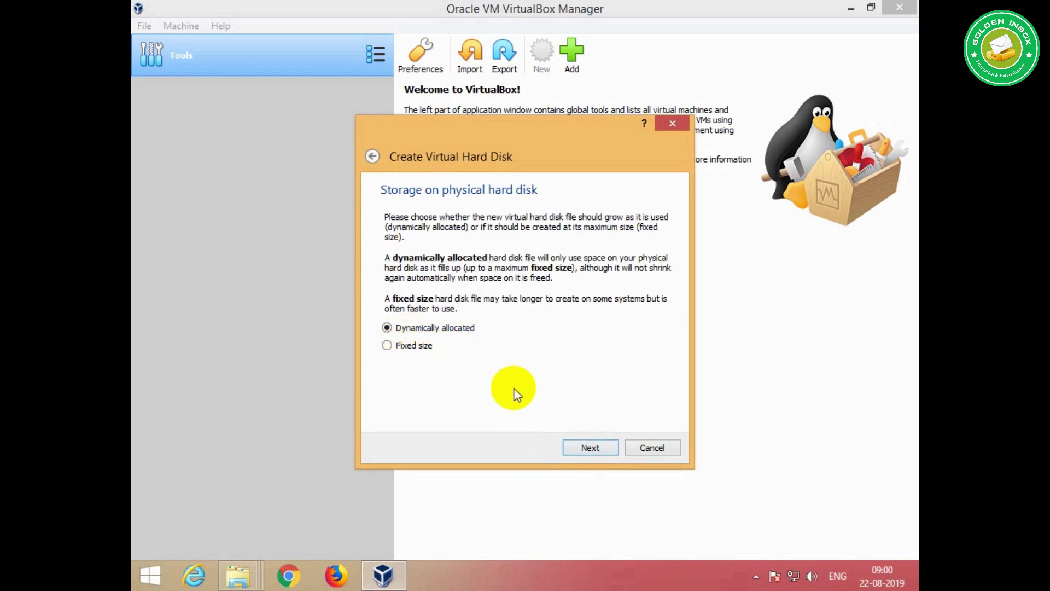
{"action": "left_click", "coordinate": [592, 446]}
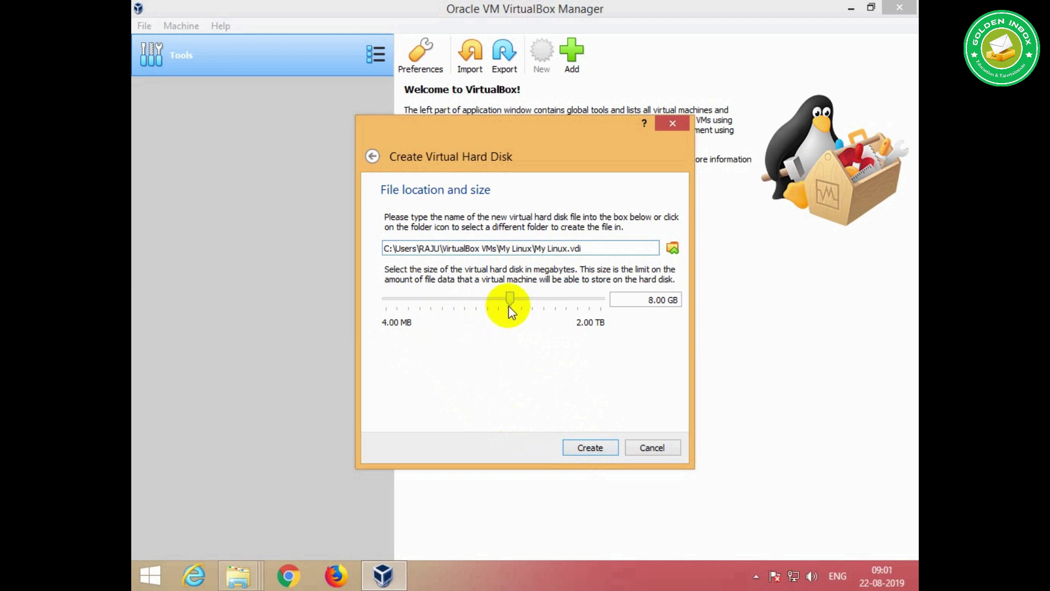
{"action": "left_click_drag", "start_coordinate": [512, 302], "coordinate": [525, 303]}
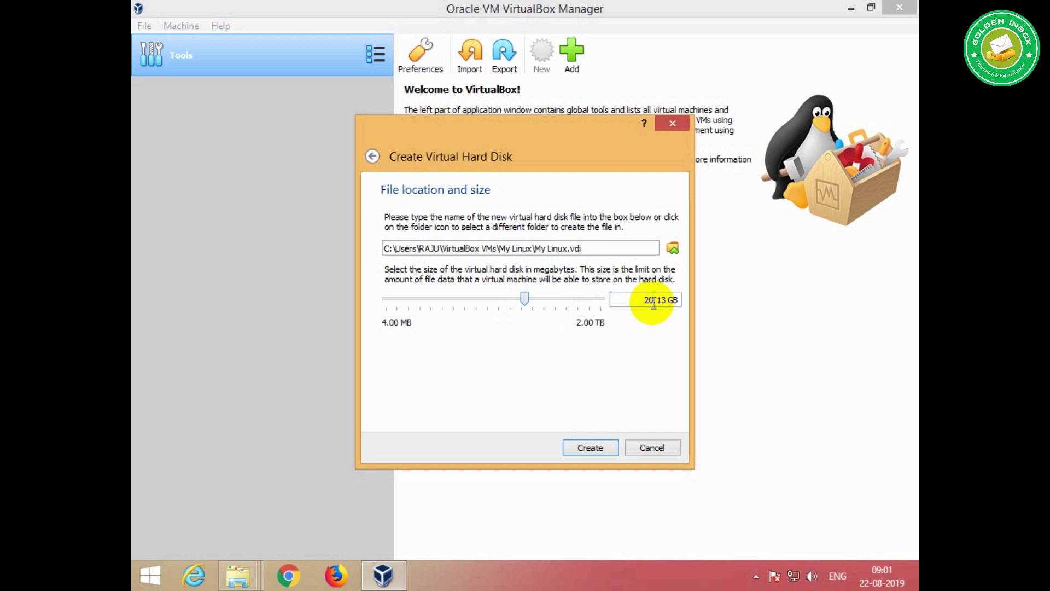
{"action": "double_click", "coordinate": [643, 302]}
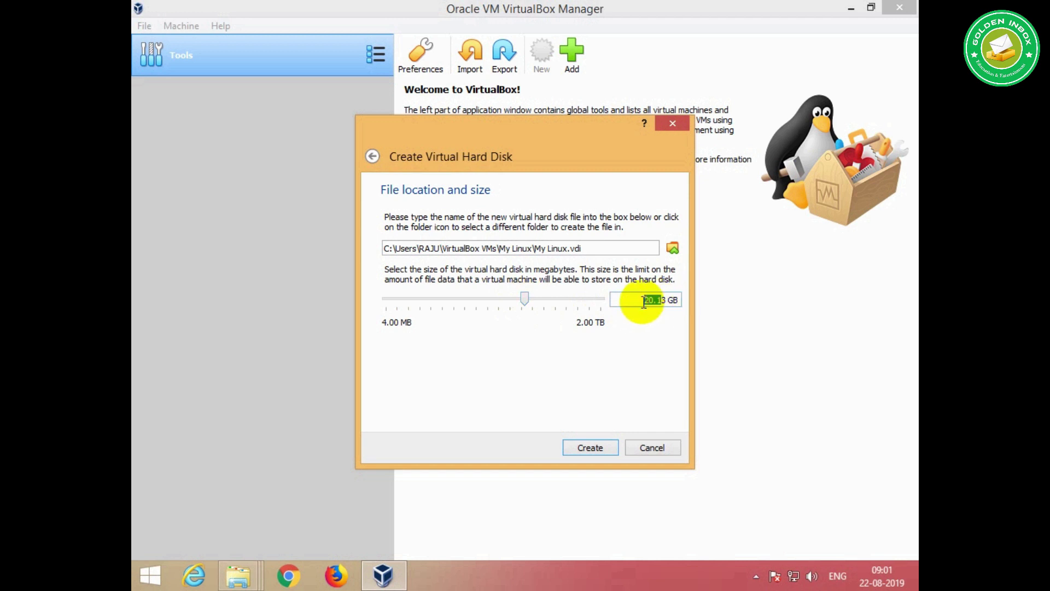
{"action": "key", "text": "BackSpace"}
{"action": "type", "text": "15"}
{"action": "key", "text": "Delete"}
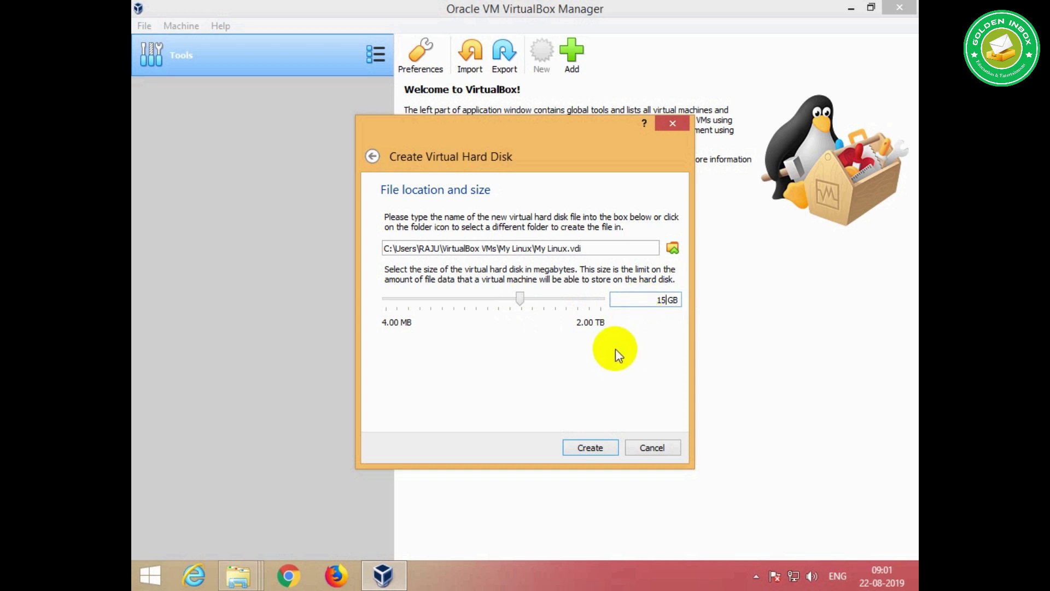
{"action": "left_click", "coordinate": [600, 445]}
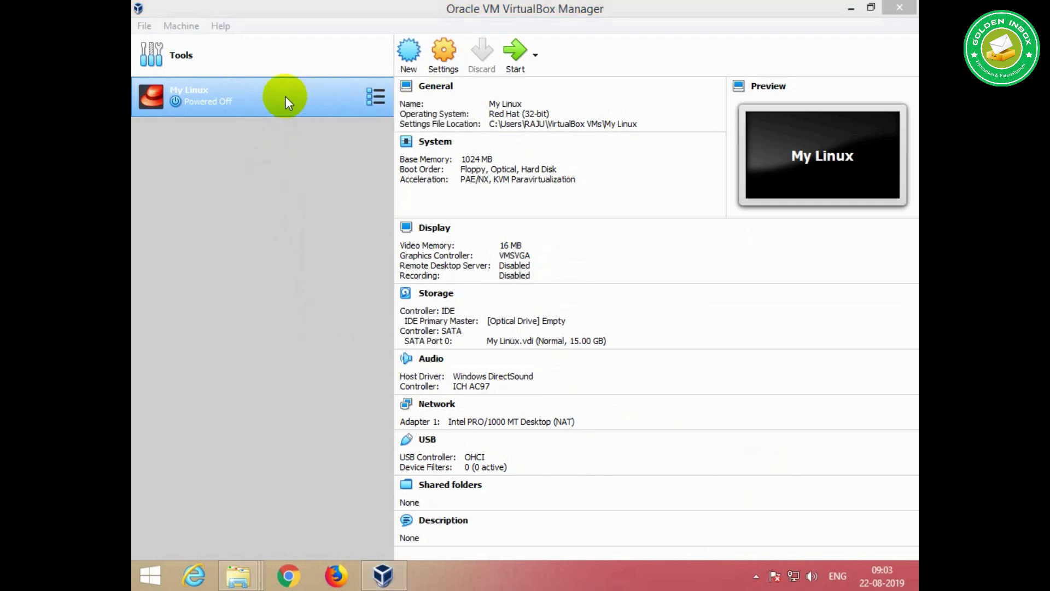
Step: Attach rhel-server-6.4-i386-dvd.iso to the empty IDE optical drive in the My Linux storage settings and save them
{"action": "right_click", "coordinate": [286, 97]}
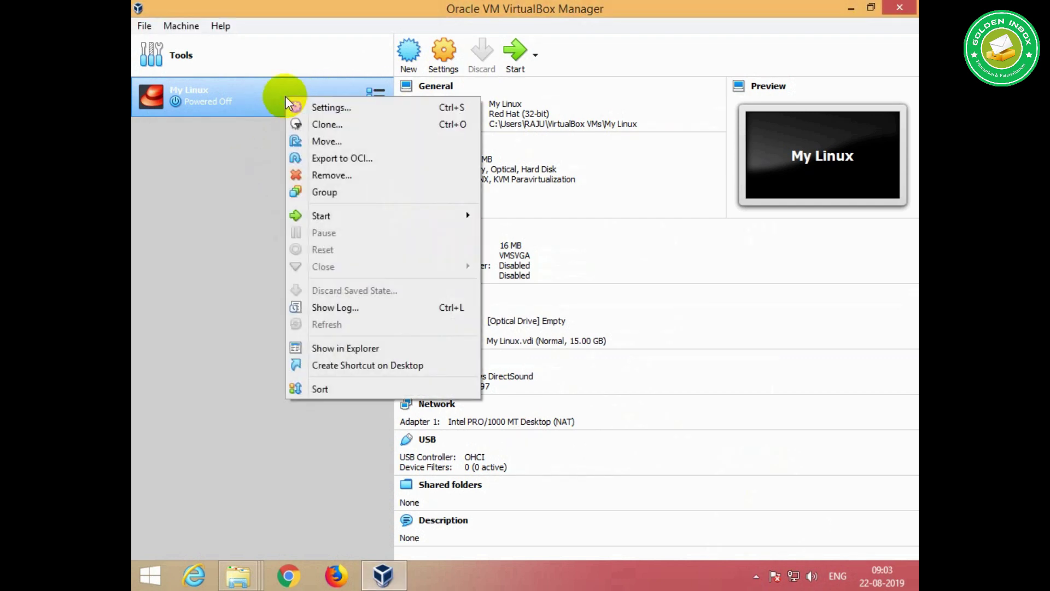
{"action": "left_click", "coordinate": [326, 109]}
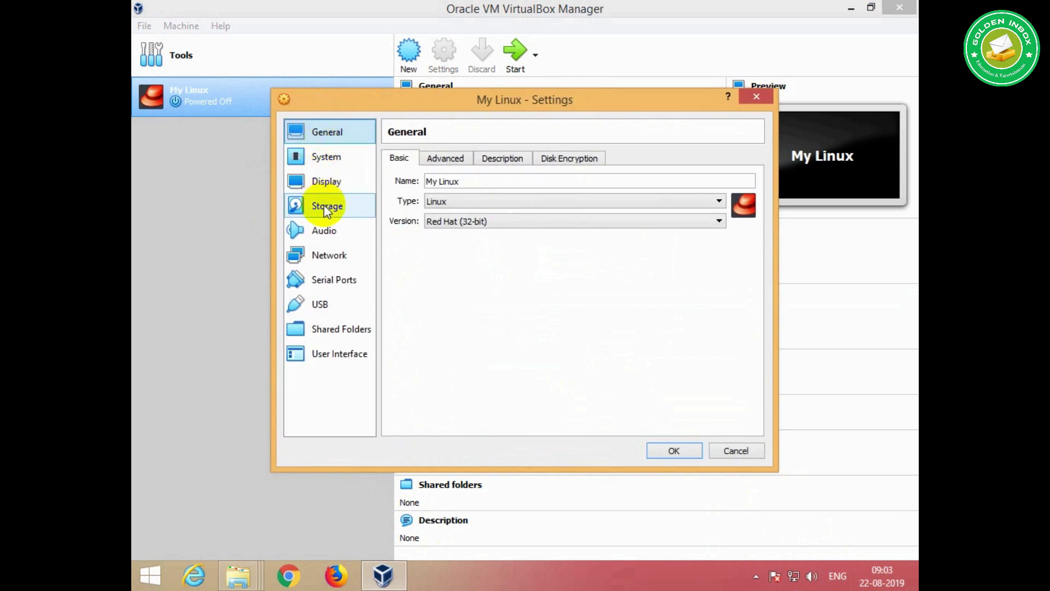
{"action": "left_click", "coordinate": [324, 207]}
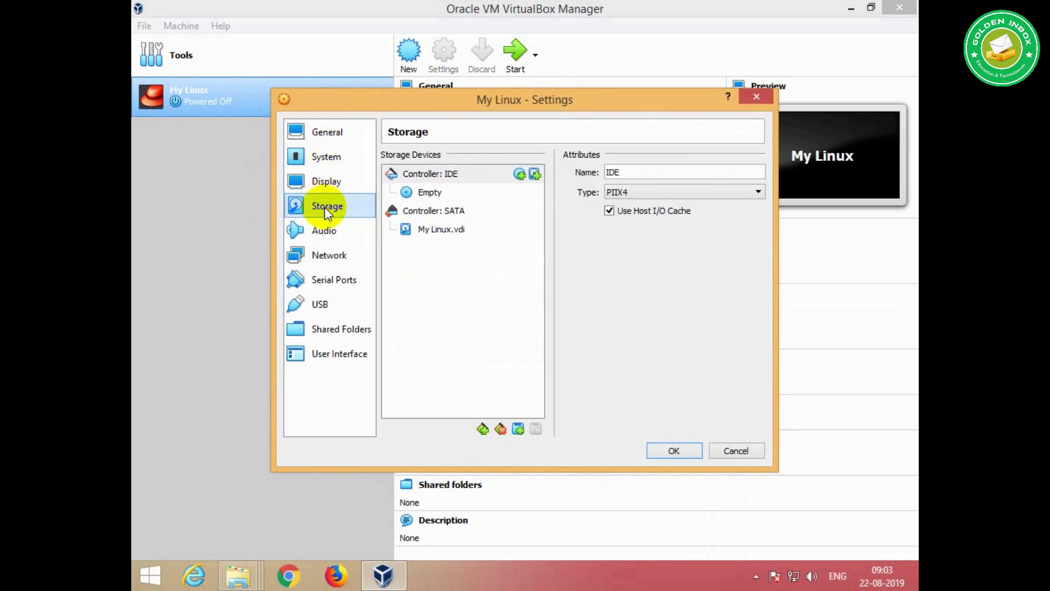
{"action": "left_click", "coordinate": [434, 196]}
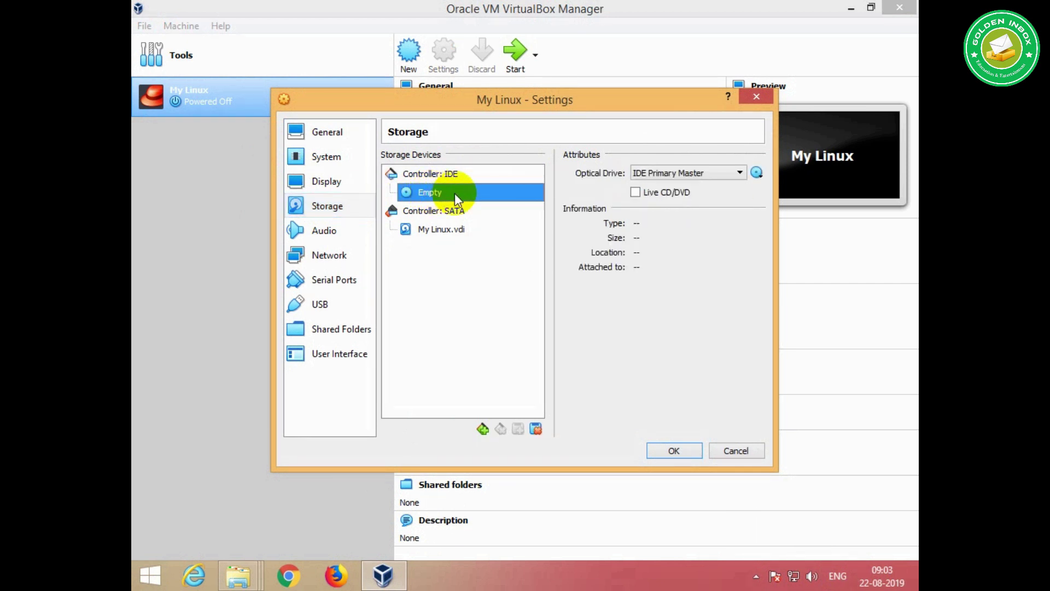
{"action": "left_click", "coordinate": [760, 174]}
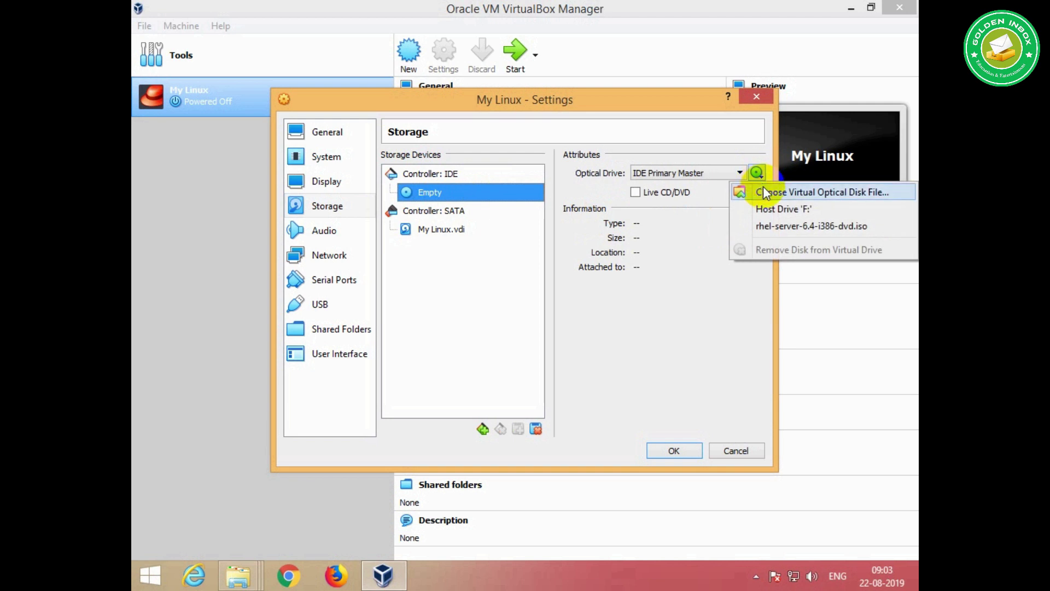
{"action": "left_click", "coordinate": [768, 196]}
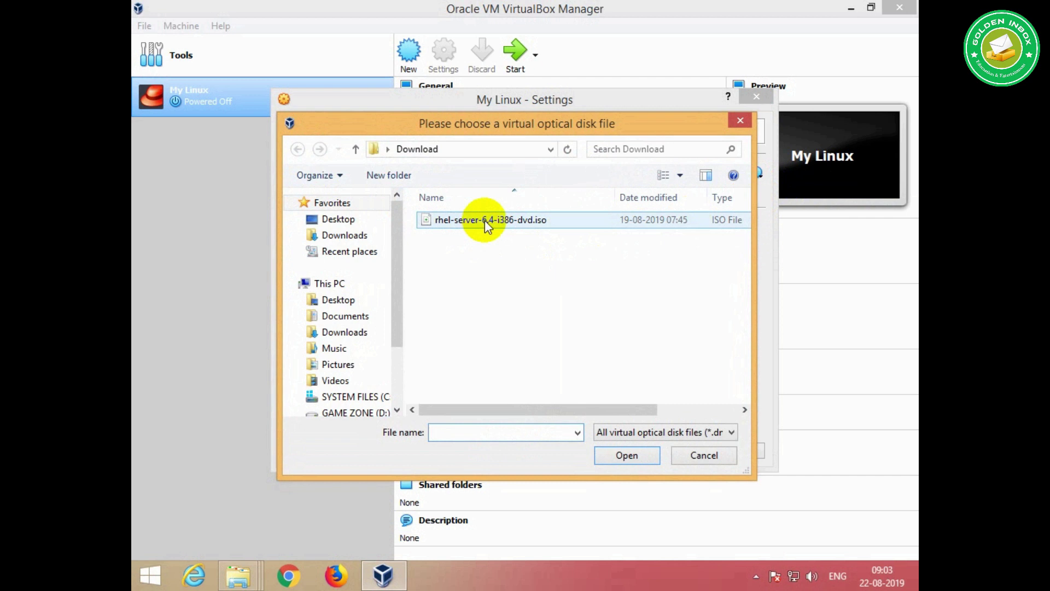
{"action": "left_click", "coordinate": [485, 220]}
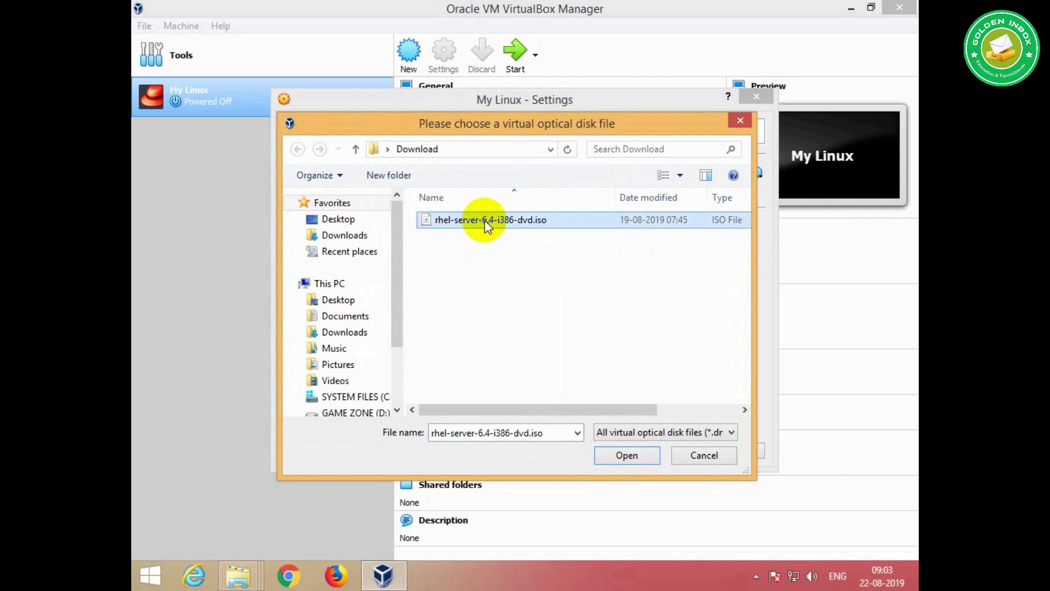
{"action": "left_click", "coordinate": [638, 456]}
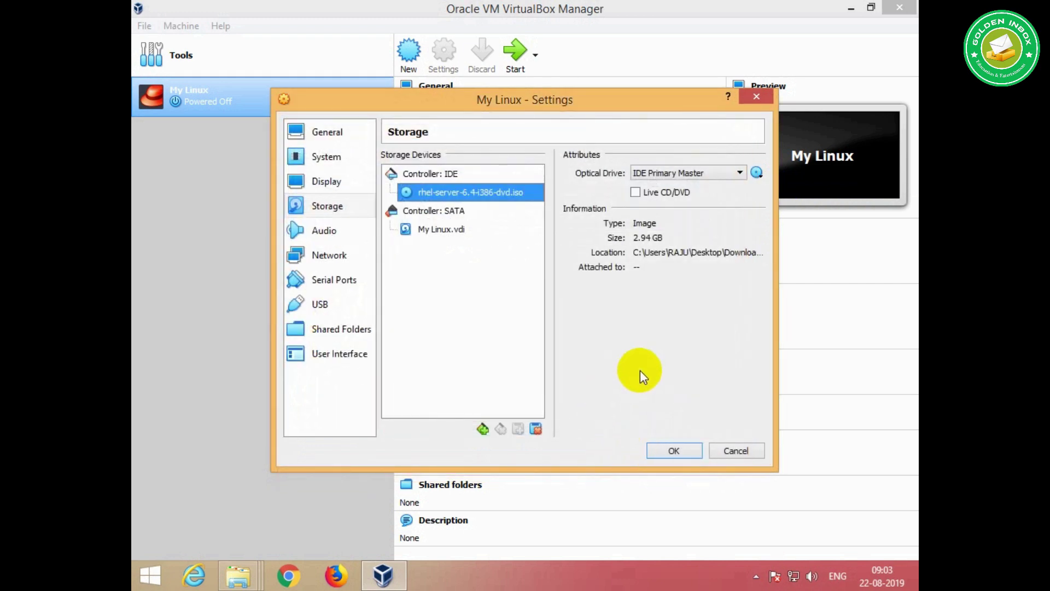
{"action": "left_click", "coordinate": [675, 451]}
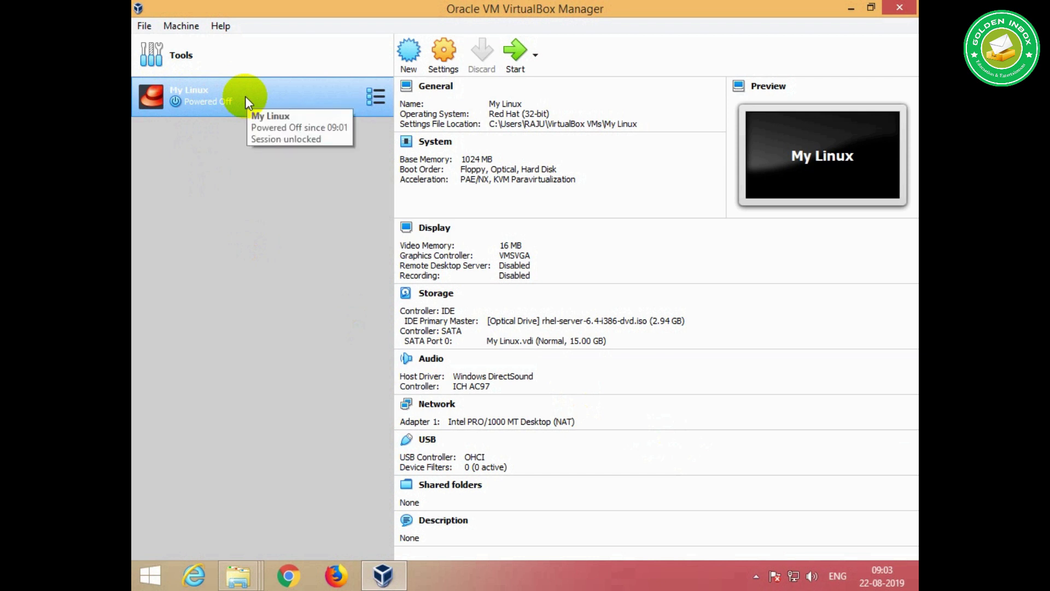
Step: Start the My Linux virtual machine and boot the "Install or upgrade an existing system" option
{"action": "left_click", "coordinate": [514, 52]}
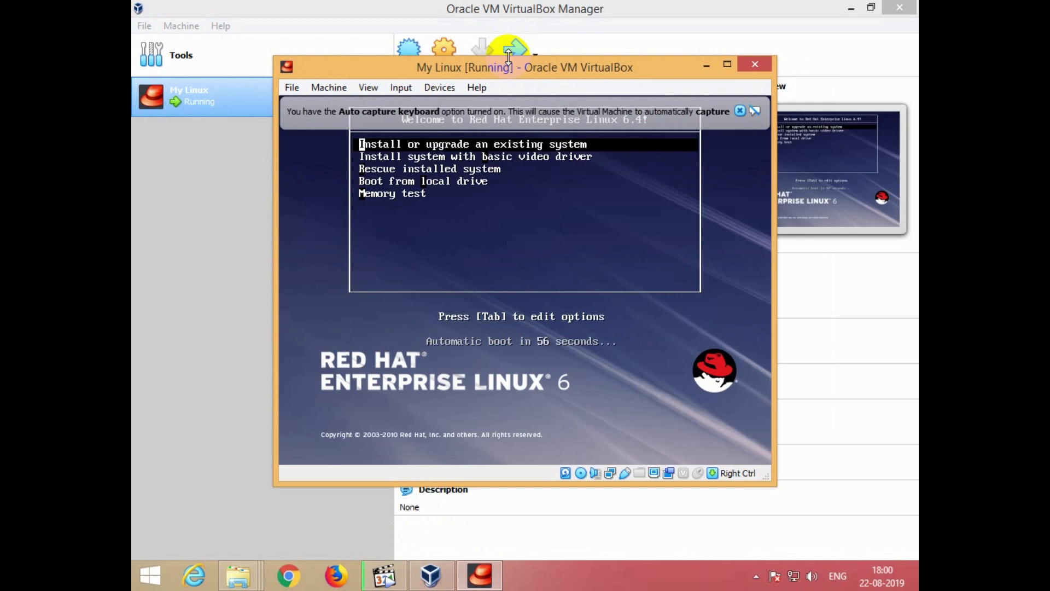
{"action": "key", "text": "Down"}
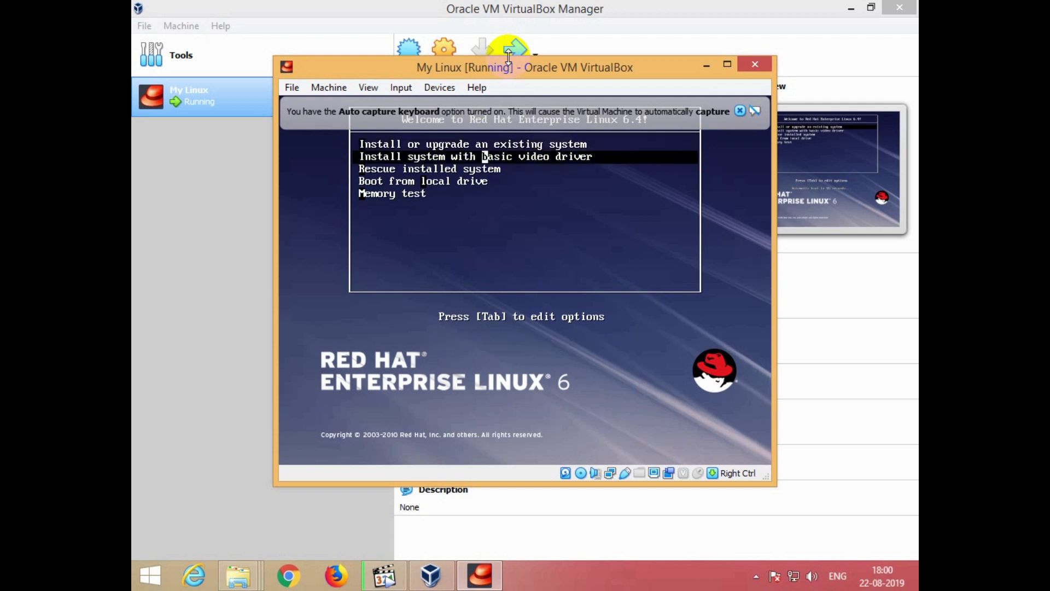
{"action": "key", "text": "Up"}
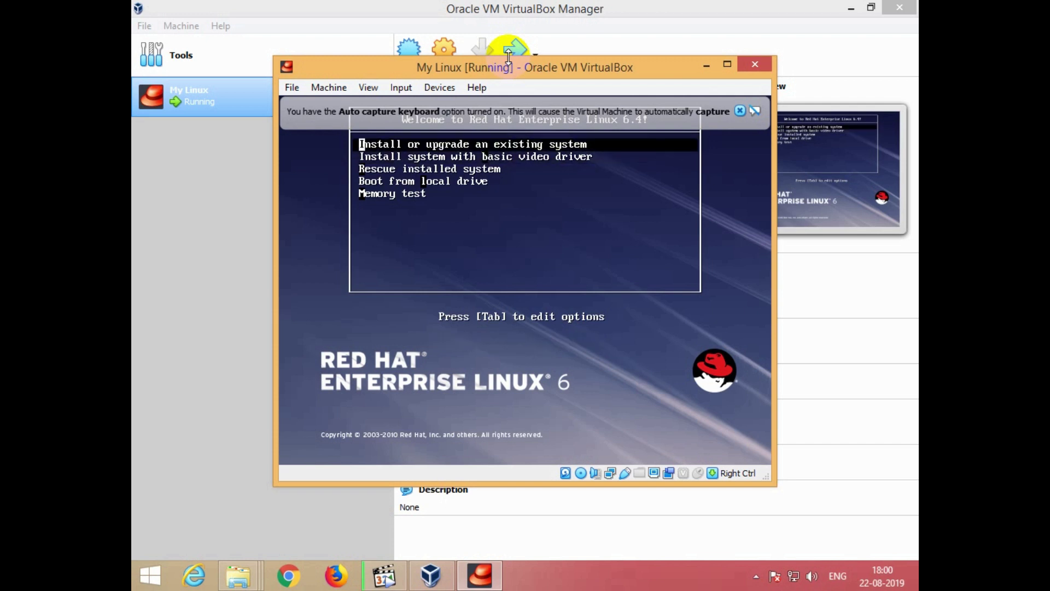
{"action": "key", "text": "Return"}
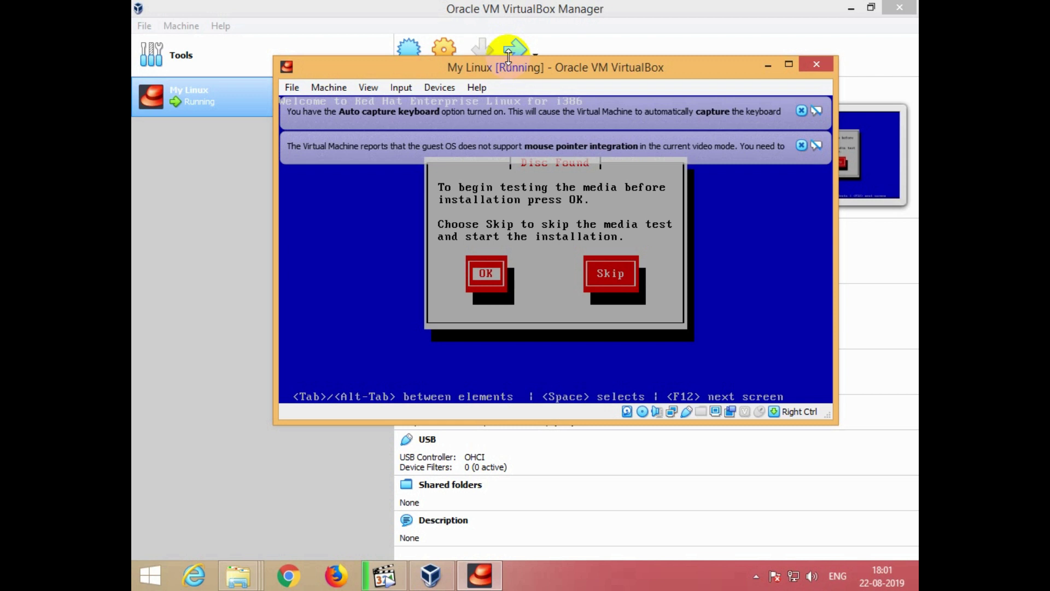
Step: Skip the installation media test and dismiss the keyboard capture and mouse integration notices
{"action": "key", "text": "Tab"}
{"action": "key", "text": "Return"}
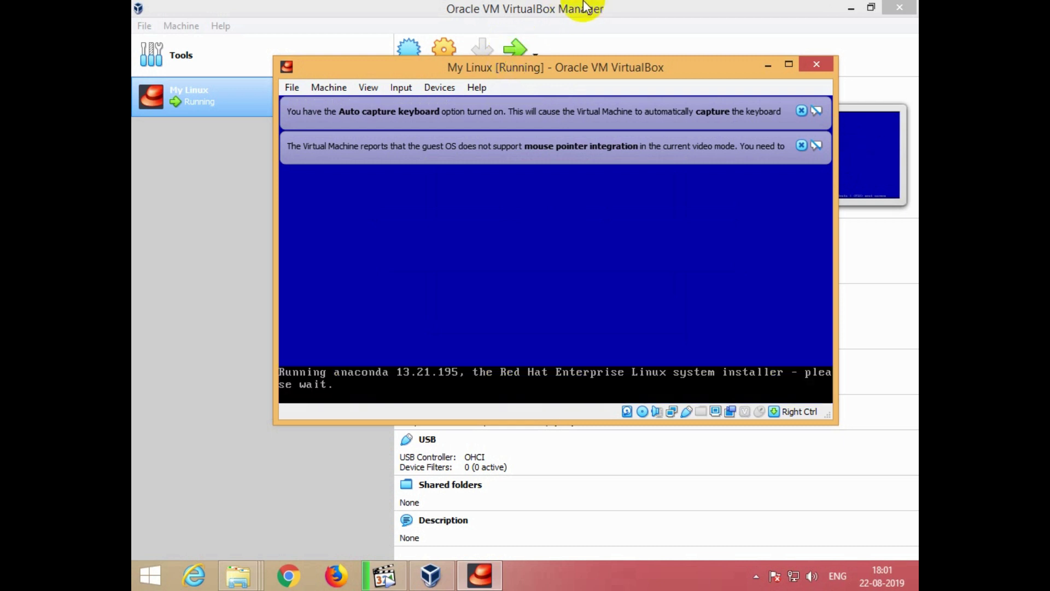
{"action": "left_click", "coordinate": [802, 145]}
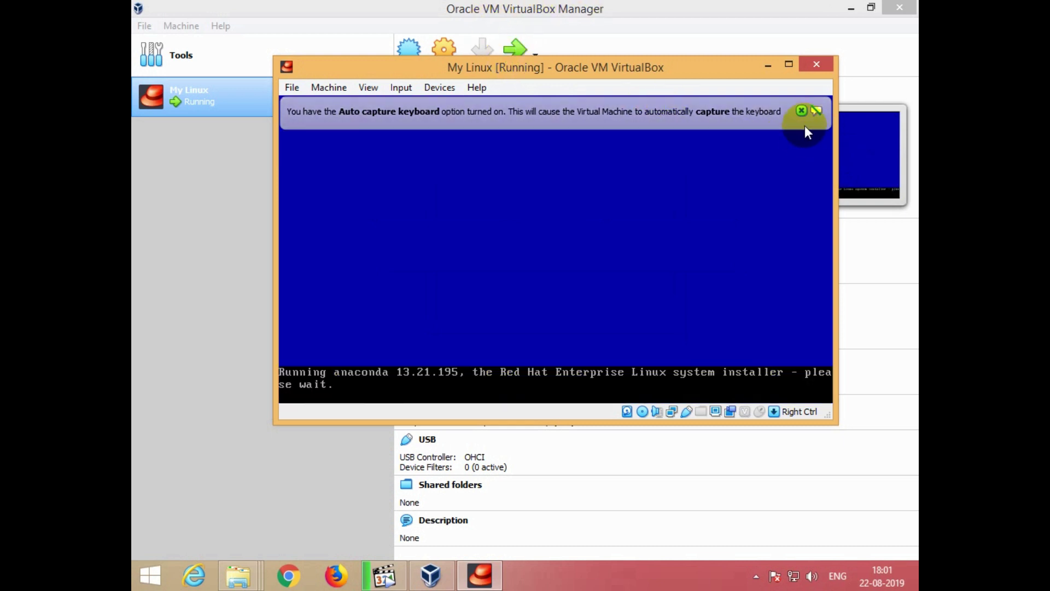
{"action": "left_click", "coordinate": [802, 111]}
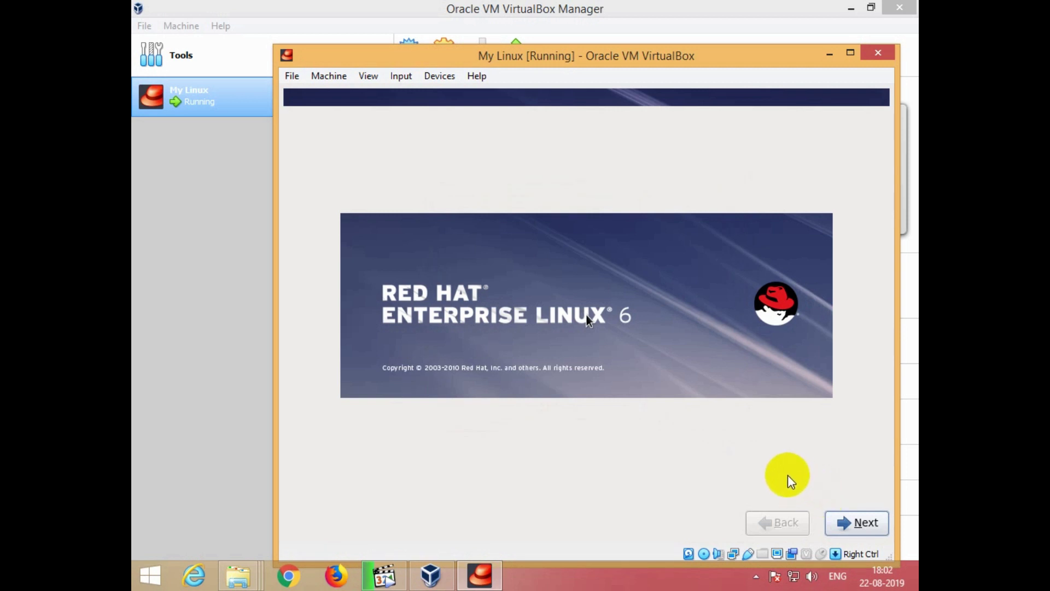
Step: Let the virtual machine capture the mouse and continue past the Red Hat Enterprise Linux 6 welcome page
{"action": "left_click", "coordinate": [857, 523]}
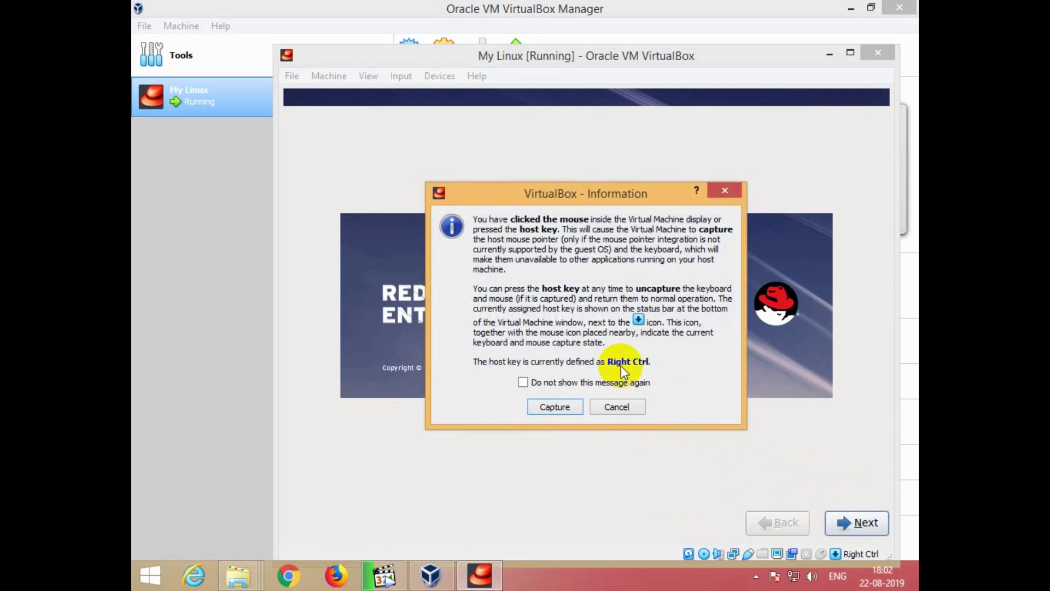
{"action": "left_click", "coordinate": [555, 407]}
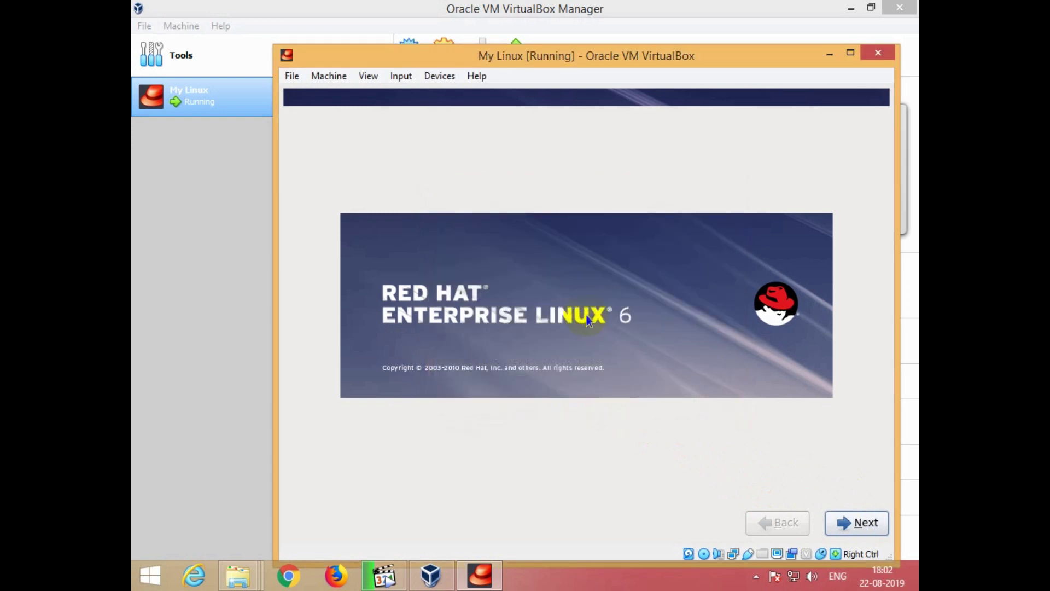
{"action": "left_click", "coordinate": [849, 525]}
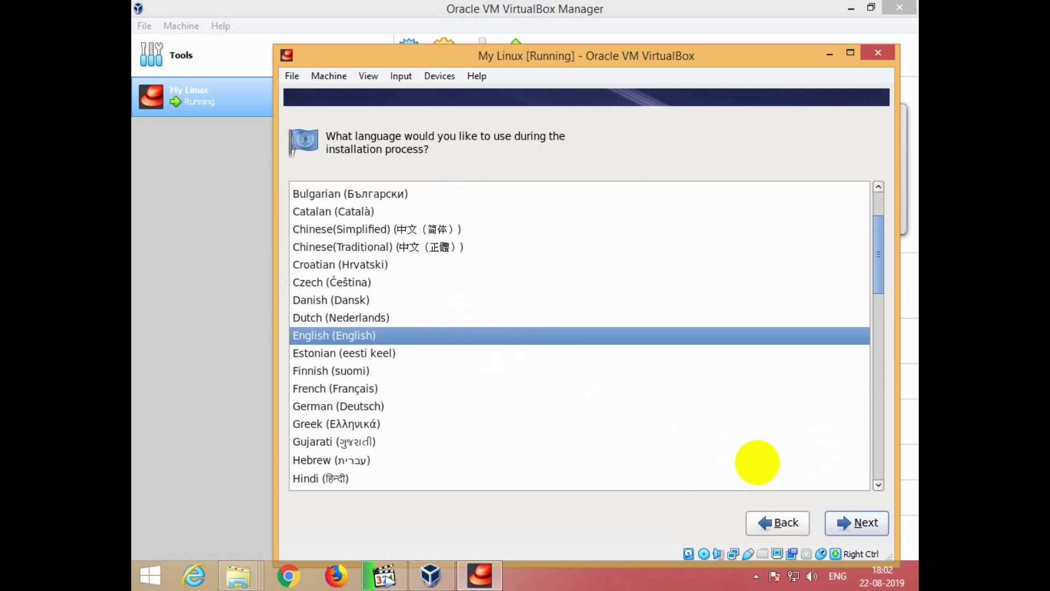
Step: Accept English as the installation language, U.S. English as the keyboard and Basic Storage Devices as the device type
{"action": "left_click", "coordinate": [853, 524]}
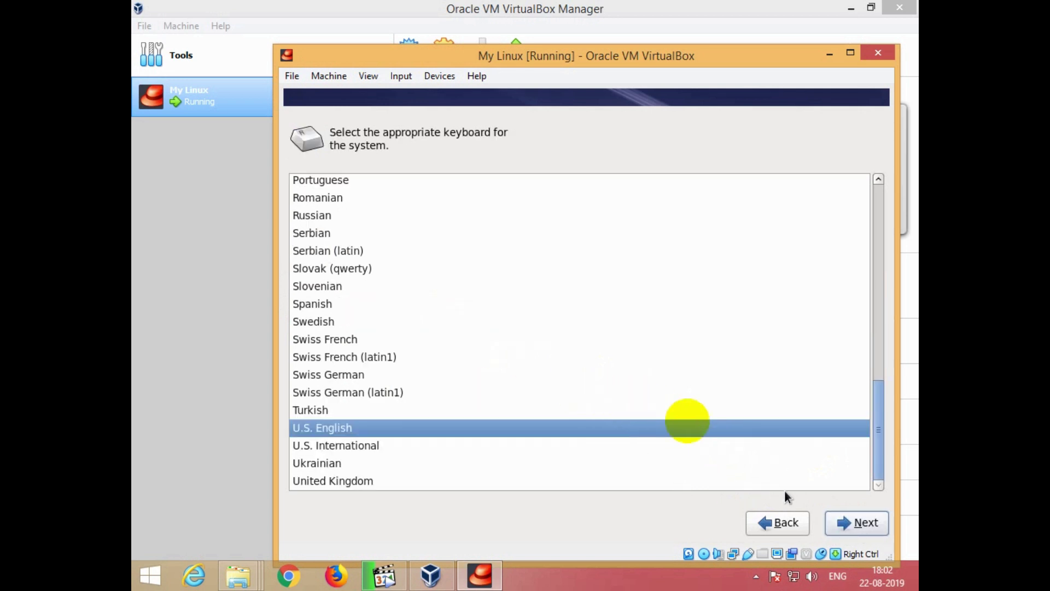
{"action": "left_click", "coordinate": [847, 524]}
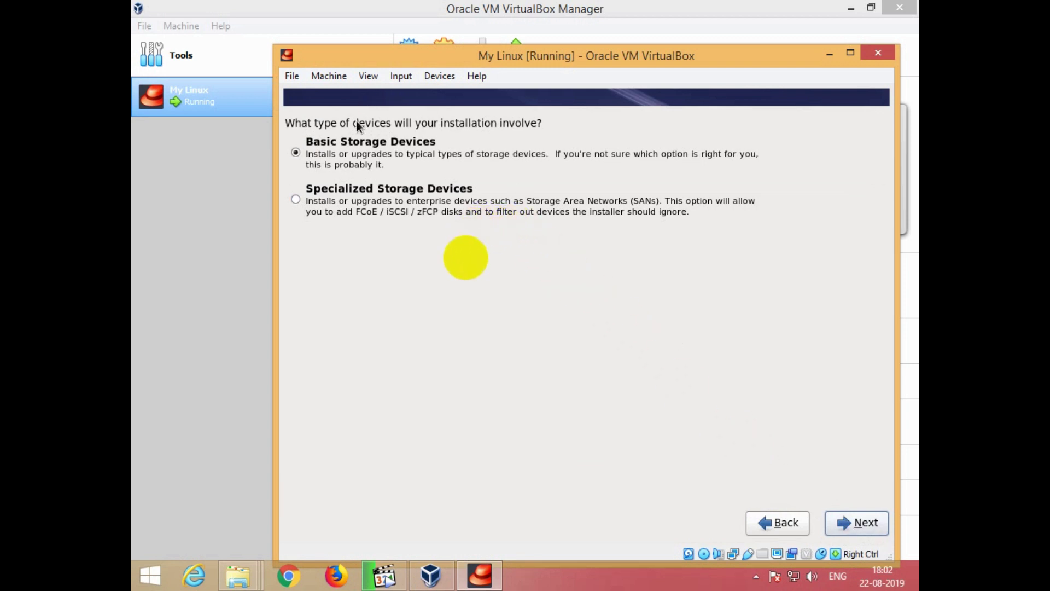
{"action": "left_click", "coordinate": [856, 532]}
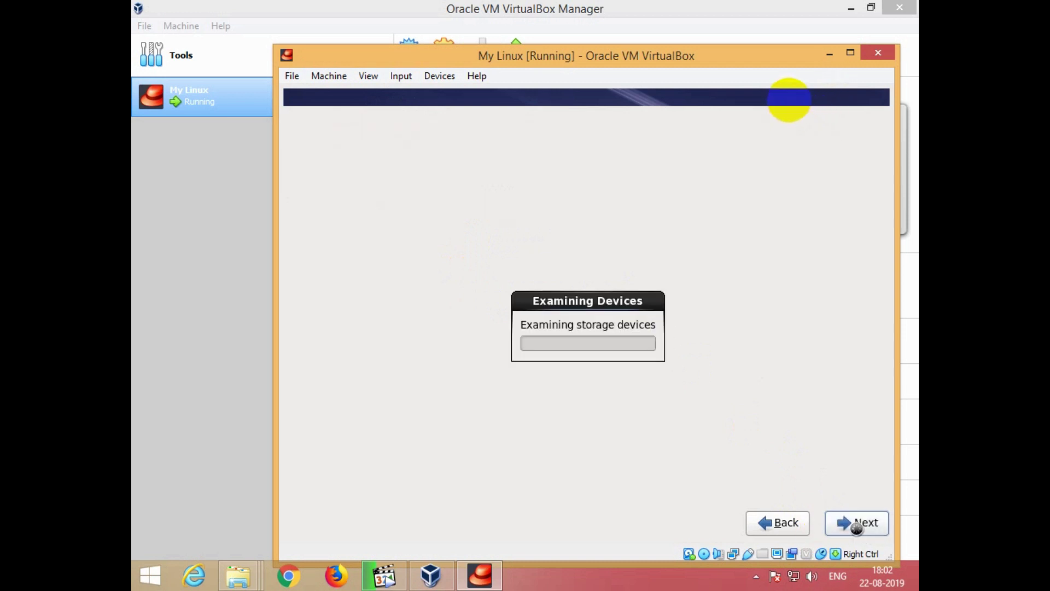